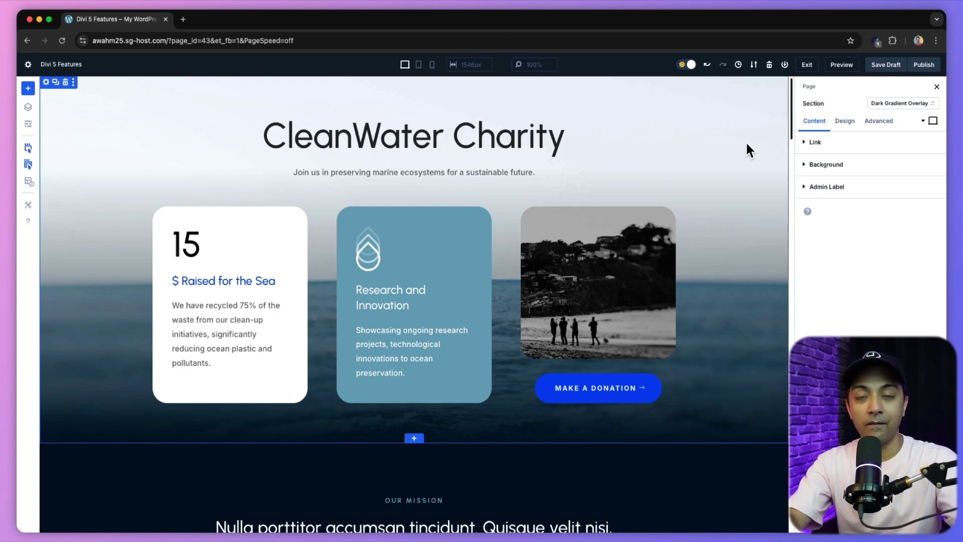
# Append ' site' to the main heading so it reads 'CleanWater Charity site'
pyautogui.click(528, 142)
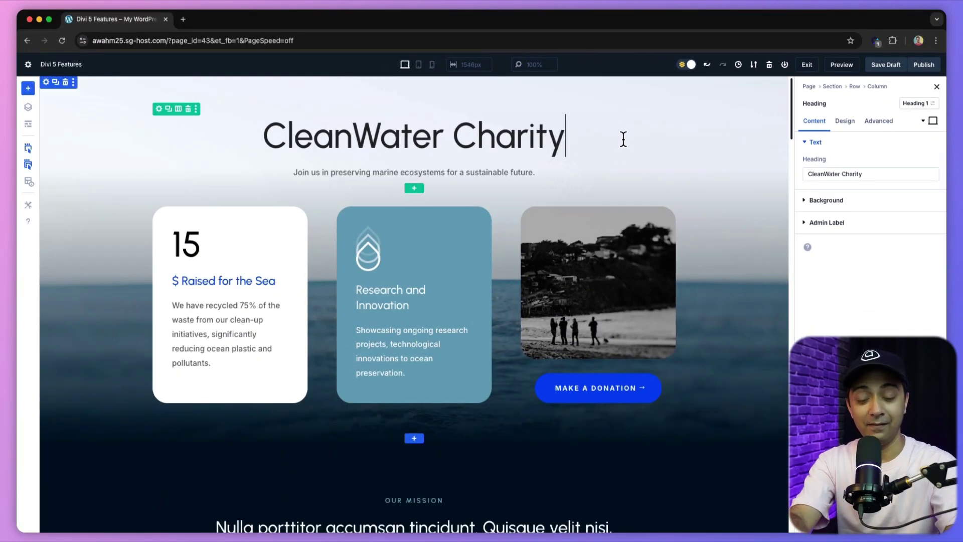
pyautogui.write('site')
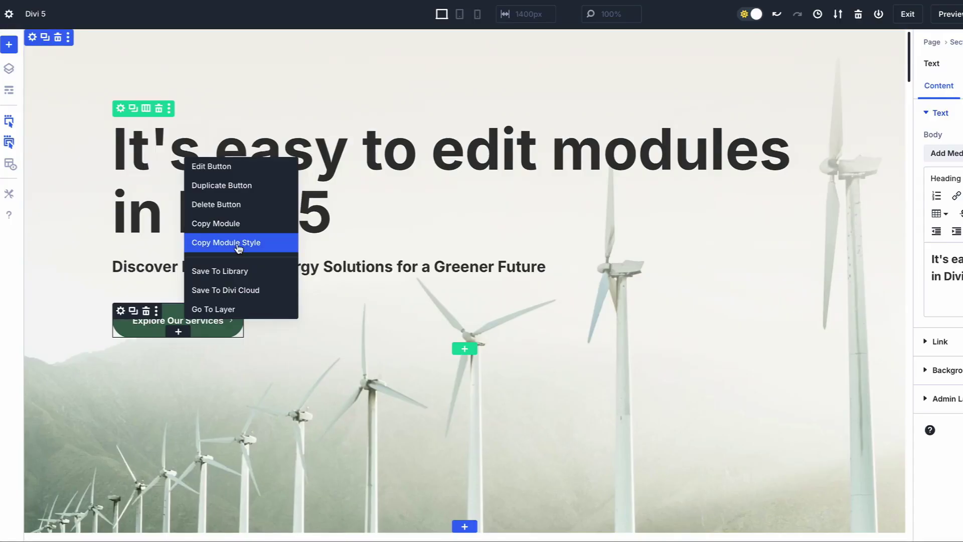
# Copy the Explore Our Services button's style and paste it onto the Learn More button
pyautogui.click(239, 243)
pyautogui.scroll(-5, 314, 279)
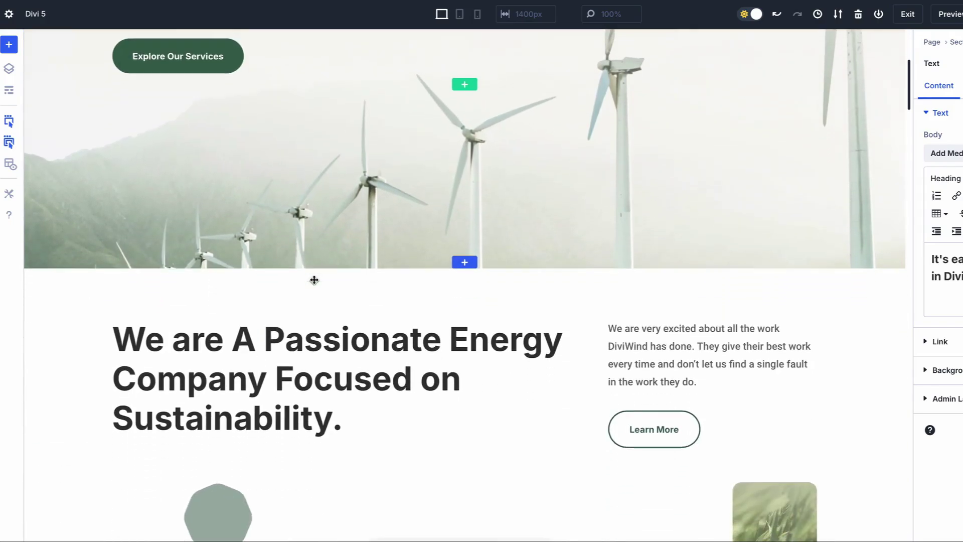
pyautogui.rightClick(679, 406)
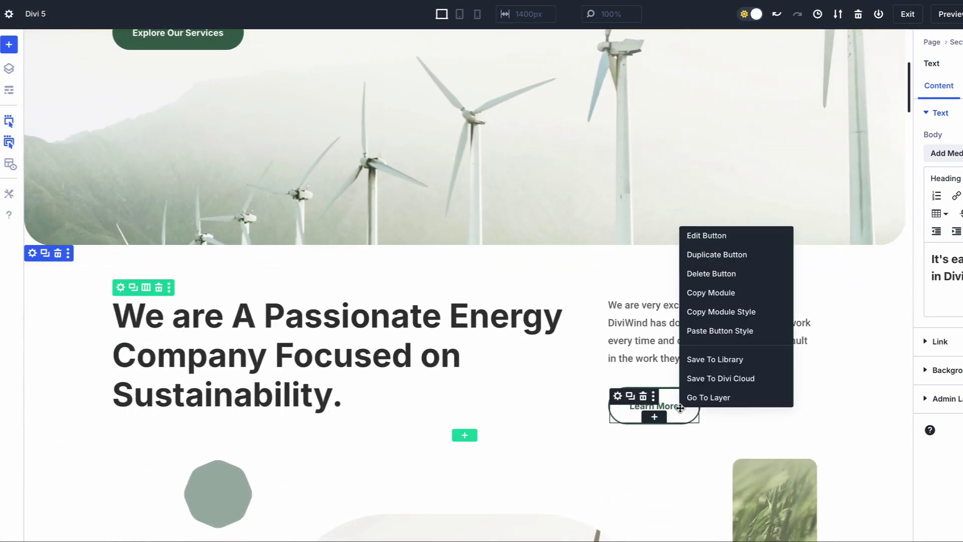
pyautogui.click(719, 331)
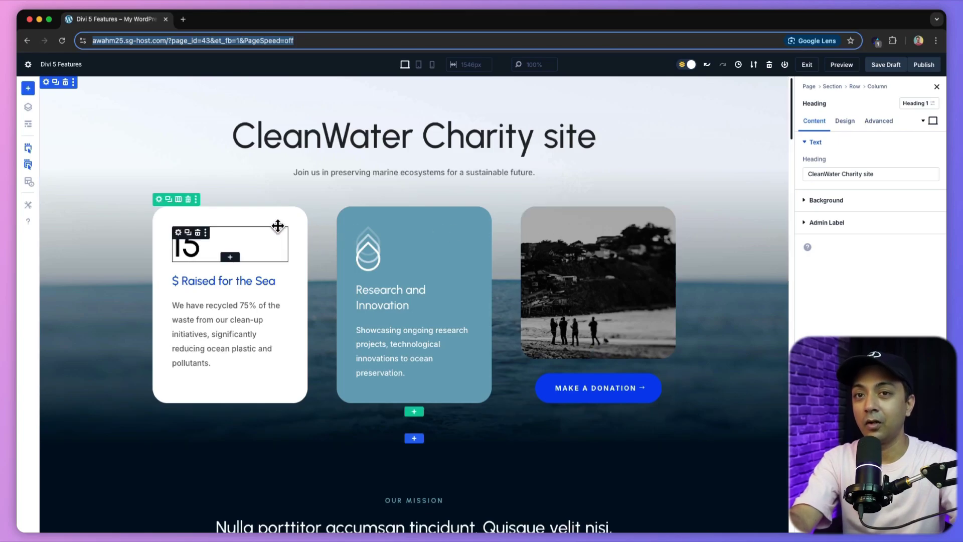
pyautogui.rightClick(278, 137)
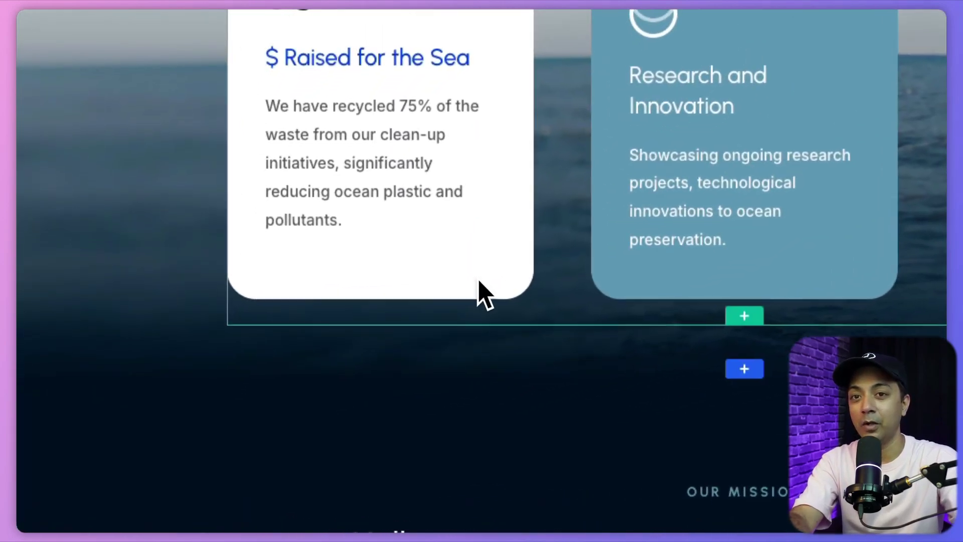
pyautogui.rightClick(280, 392)
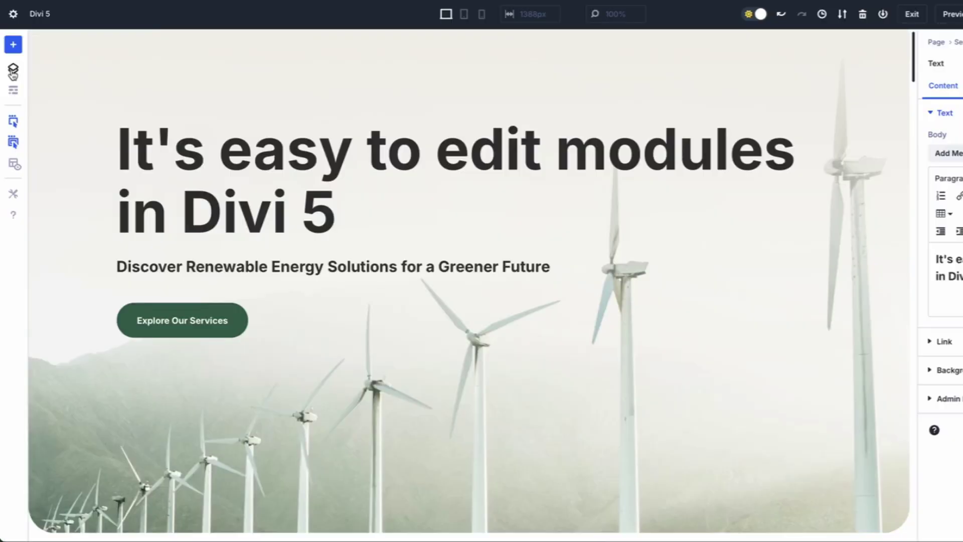
# Dock Builder Settings in the left panel beside Layers and float the element settings panel
pyautogui.click(13, 70)
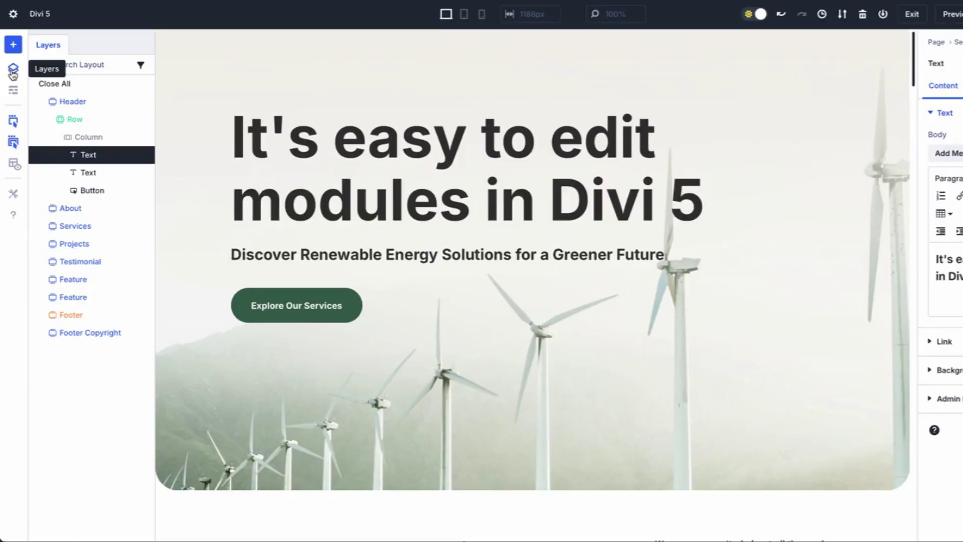
pyautogui.click(12, 195)
pyautogui.moveTo(536, 351); pyautogui.dragTo(186, 66)
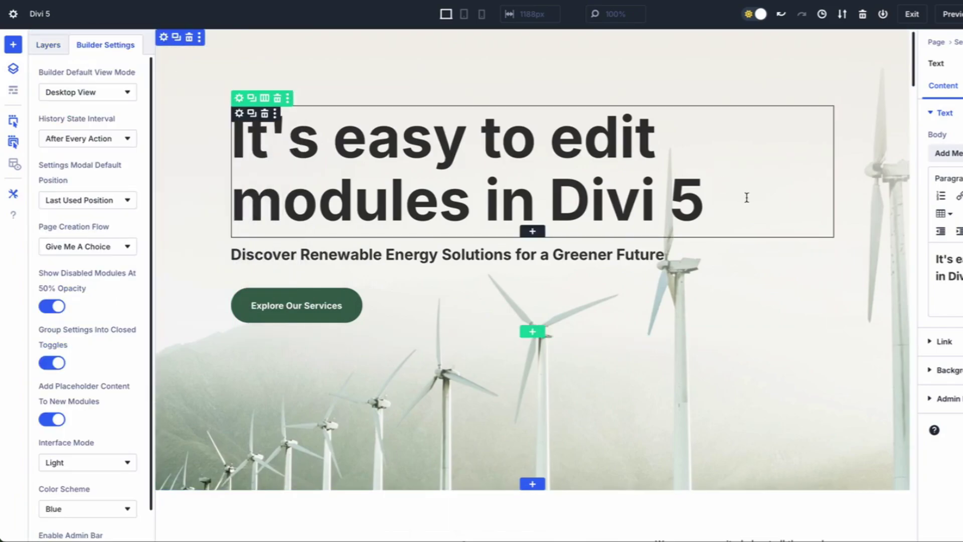
pyautogui.scroll(-1, 88, 276)
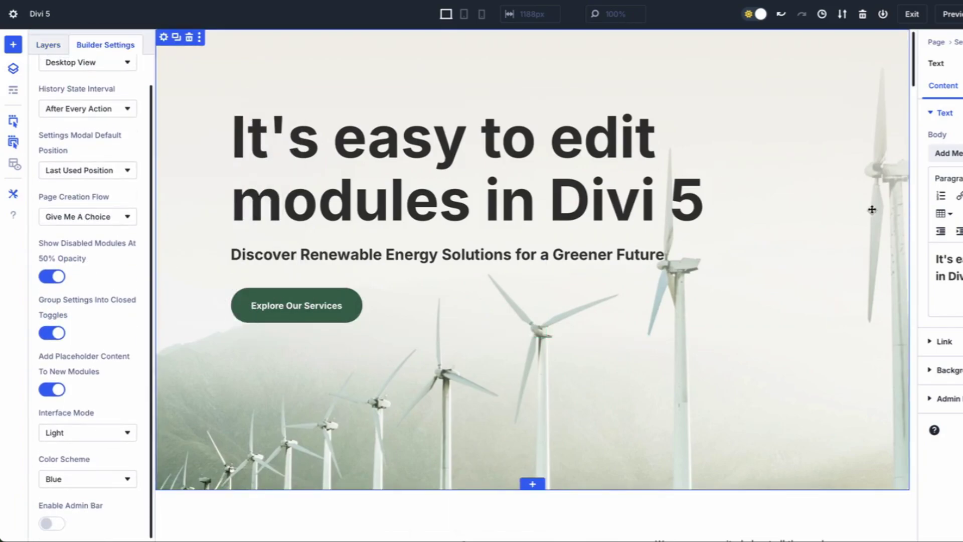
pyautogui.moveTo(943, 42); pyautogui.dragTo(80, 71)
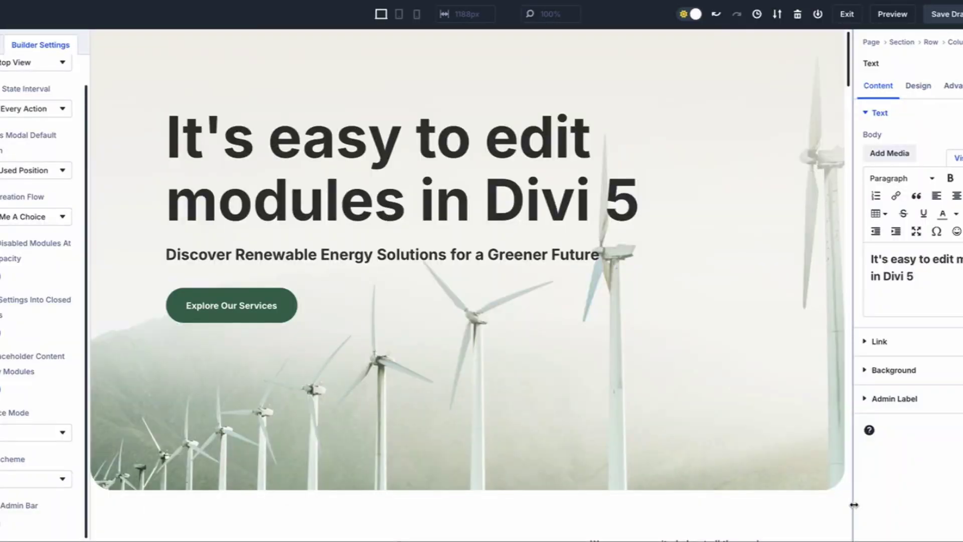
# Widen the settings panel by dragging the divider left until the canvas is 981px
pyautogui.moveTo(854, 505); pyautogui.dragTo(471, 442)
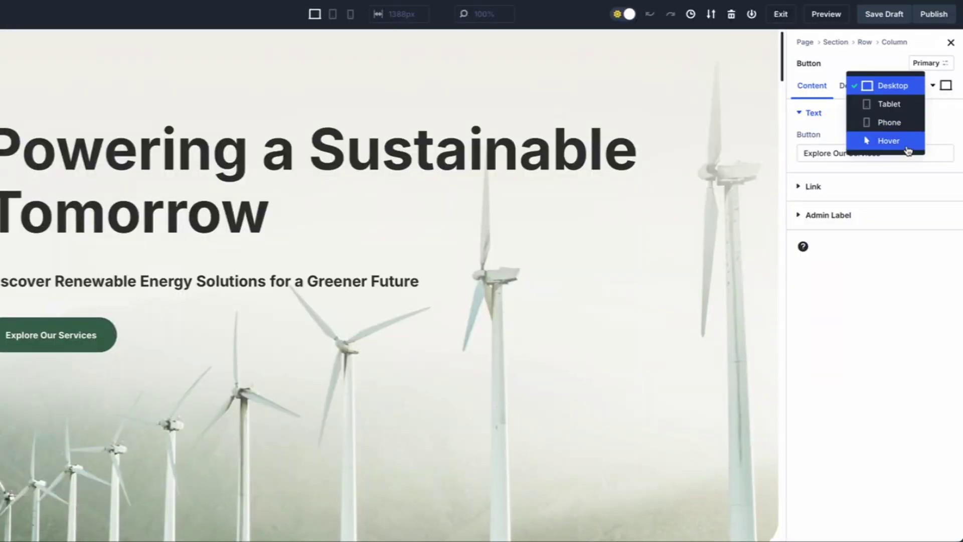
# Set the Explore Our Services button's hover Button Background to the dark navy swatch
pyautogui.click(907, 143)
pyautogui.click(852, 87)
pyautogui.click(808, 172)
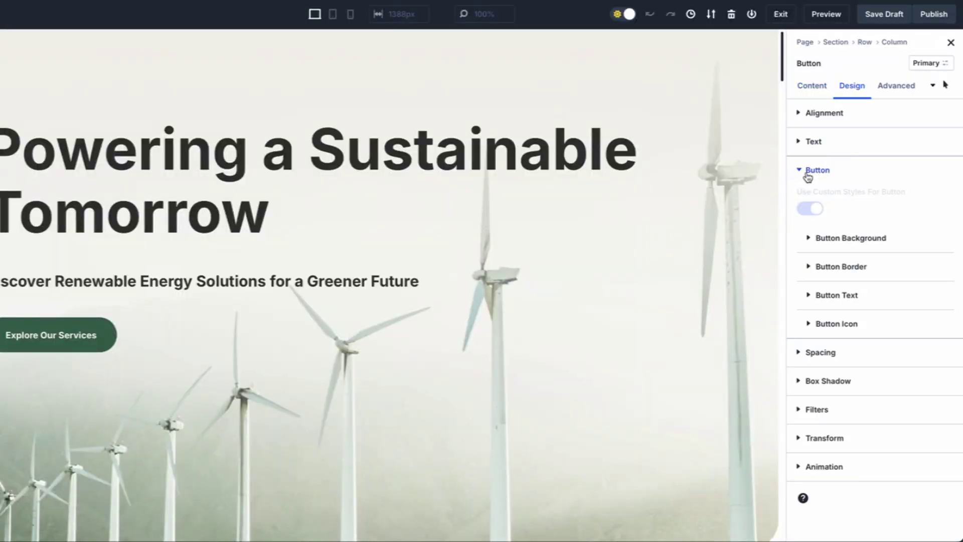
pyautogui.click(831, 239)
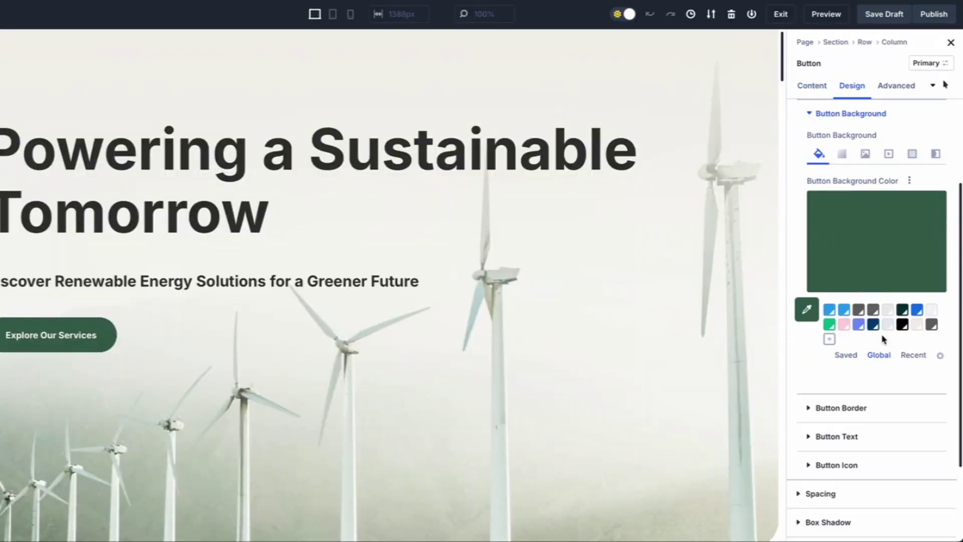
pyautogui.click(875, 327)
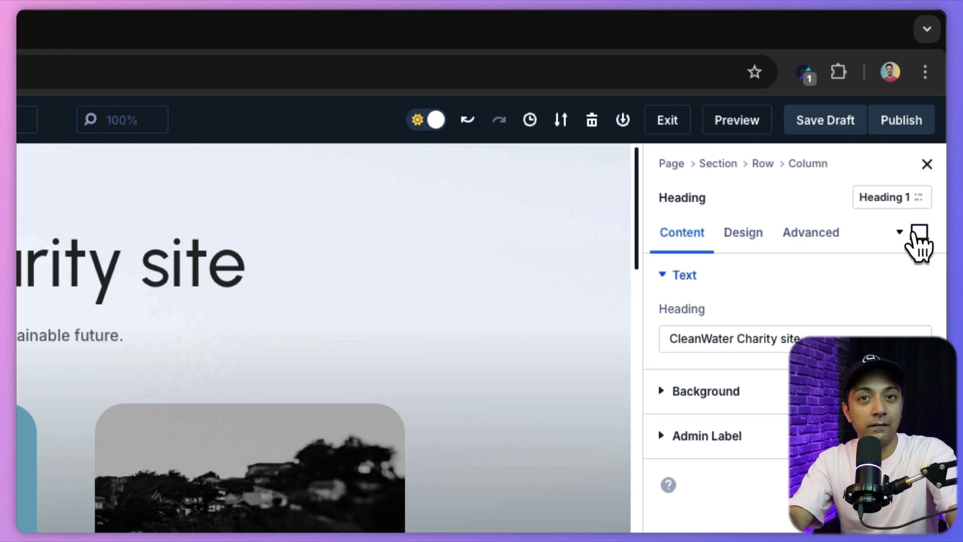
# Switch the heading's settings to the Hover state and select the white card's column
pyautogui.click(908, 234)
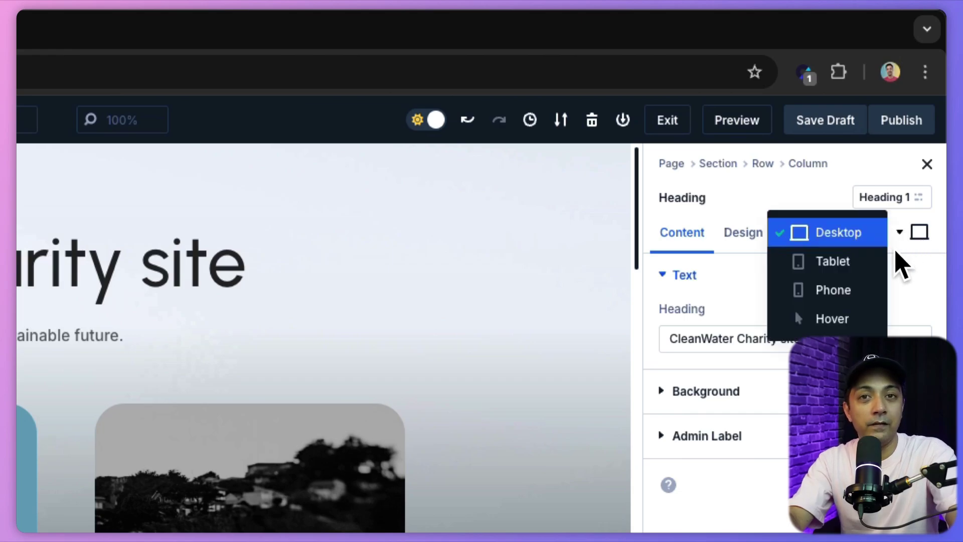
pyautogui.click(857, 321)
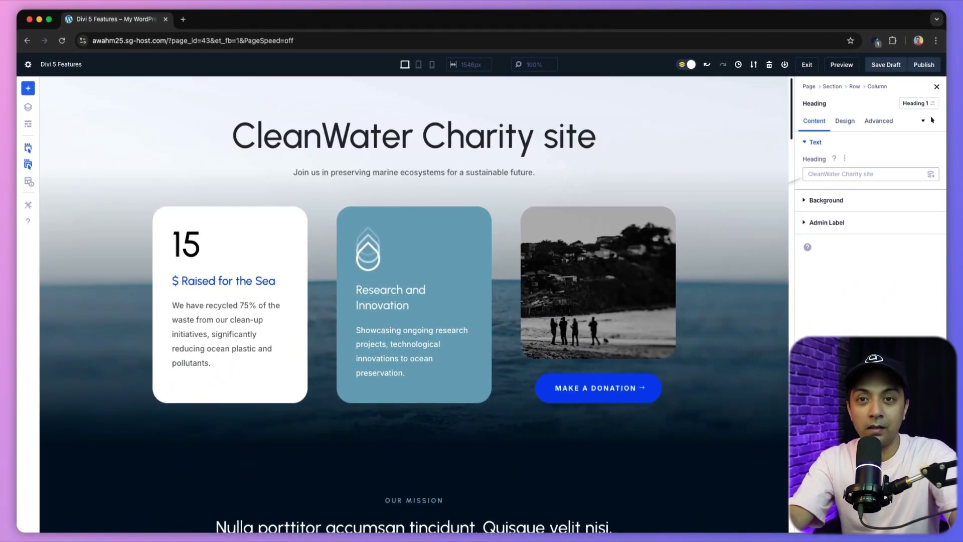
pyautogui.click(285, 214)
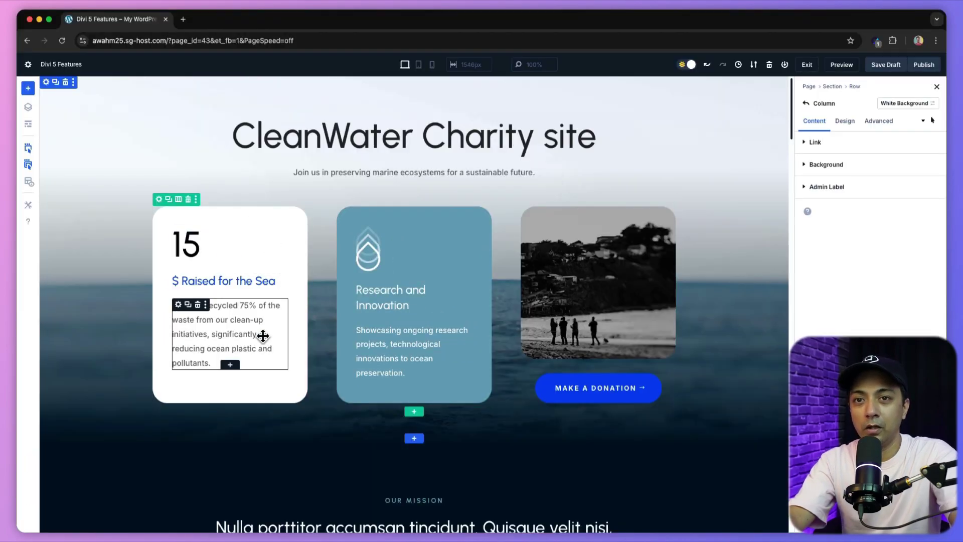
# Set the column's hover background colour to light grey #e2e2e2
pyautogui.click(826, 164)
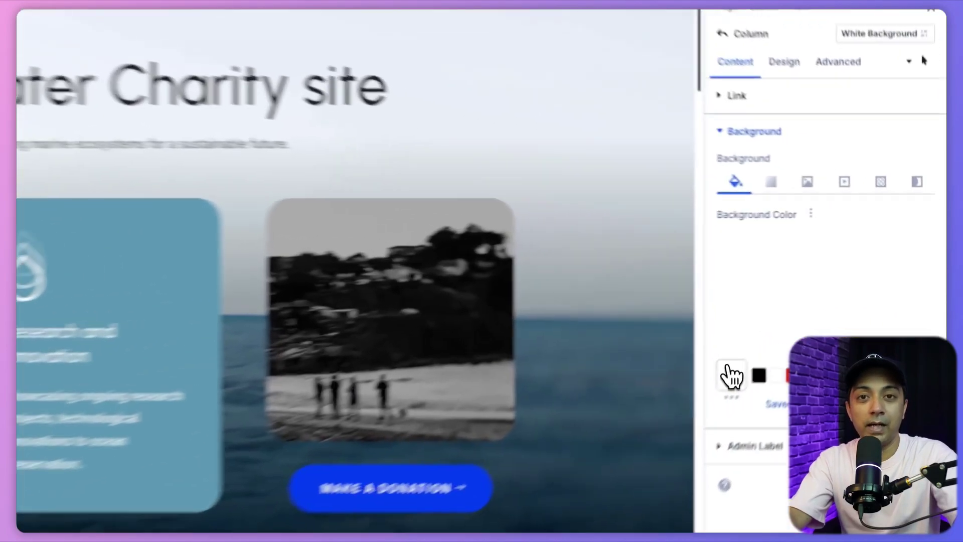
pyautogui.click(808, 317)
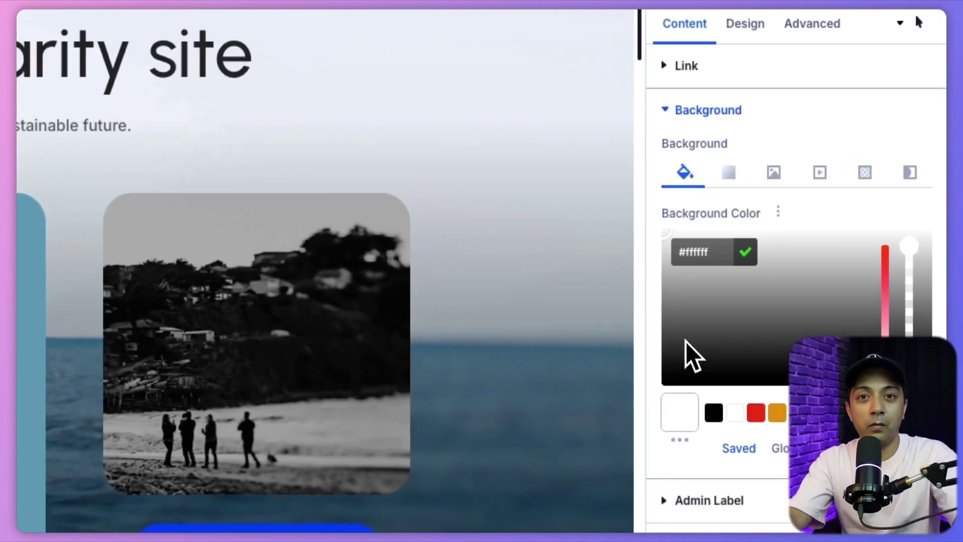
pyautogui.click(823, 246)
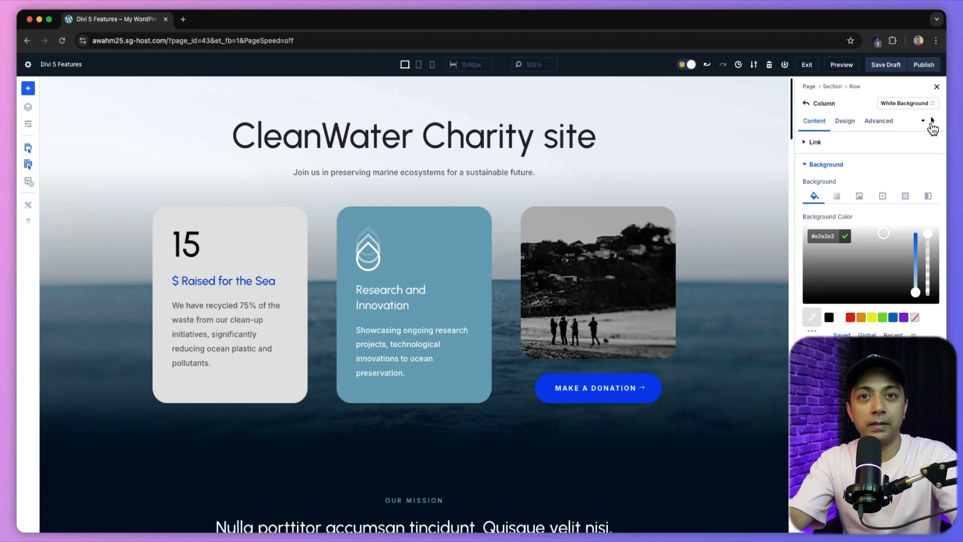
# Switch back to Desktop mode and preview the edited page
pyautogui.click(932, 123)
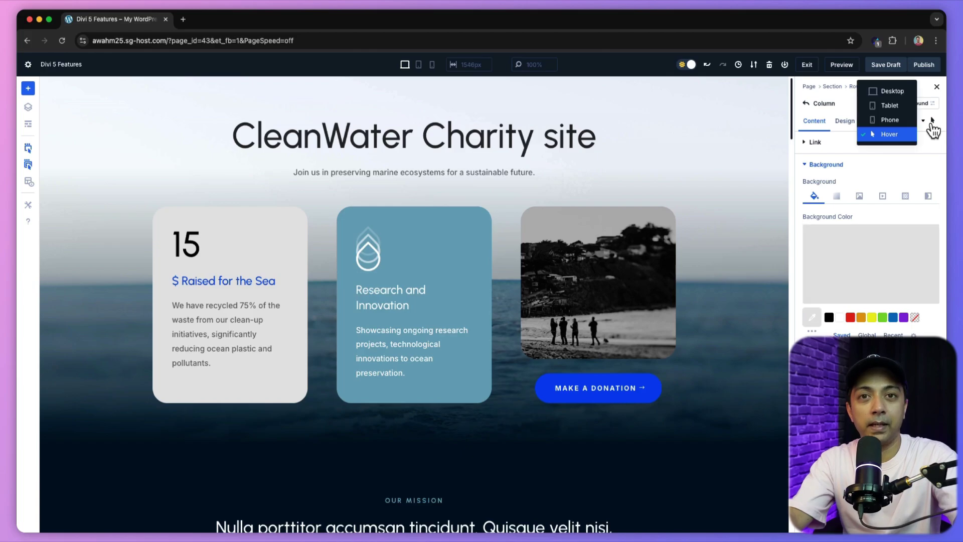
pyautogui.click(898, 91)
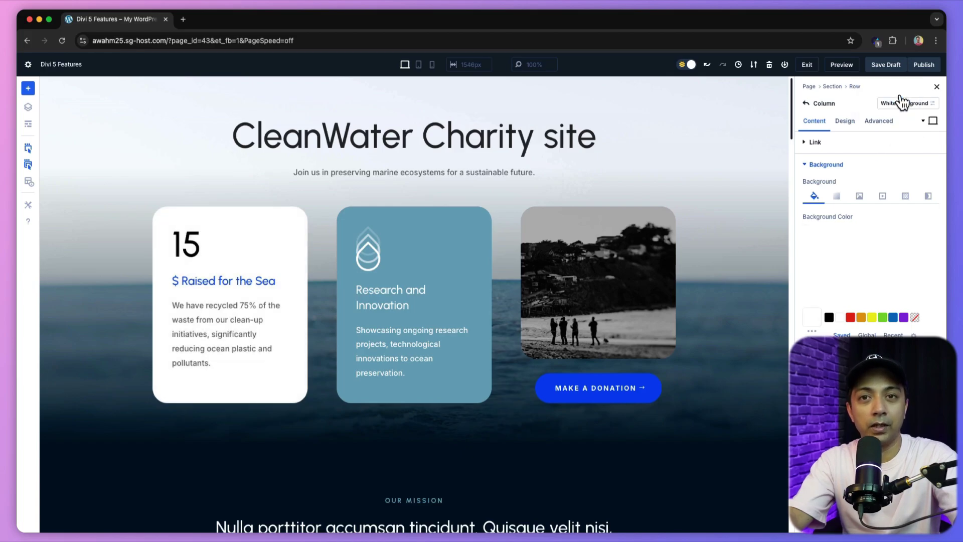
pyautogui.click(897, 66)
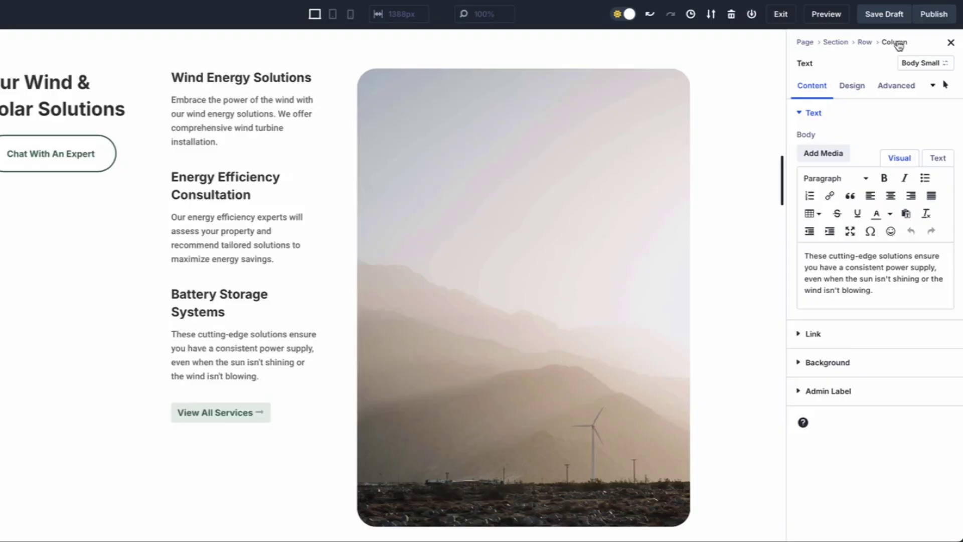
# Use the breadcrumb to move between the services row and its second and third columns
pyautogui.click(892, 42)
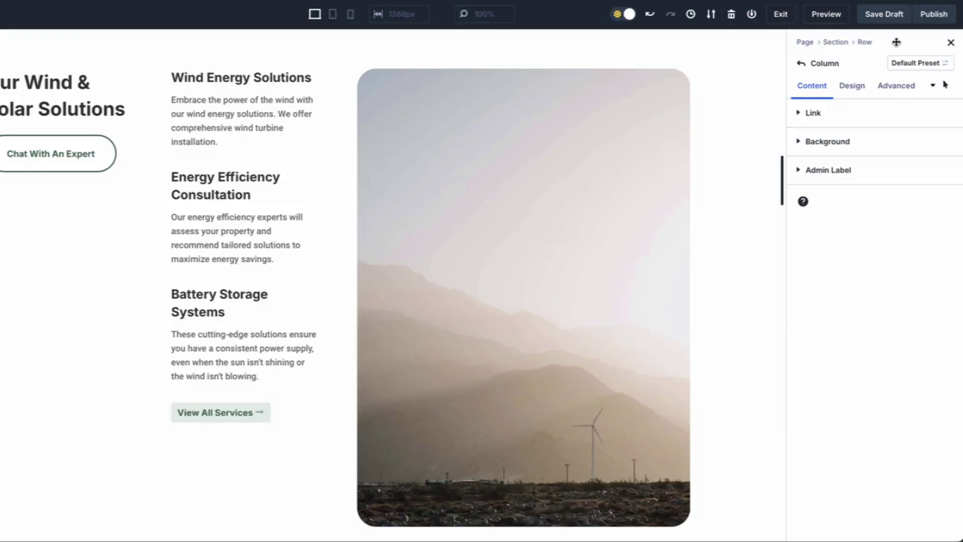
pyautogui.click(865, 43)
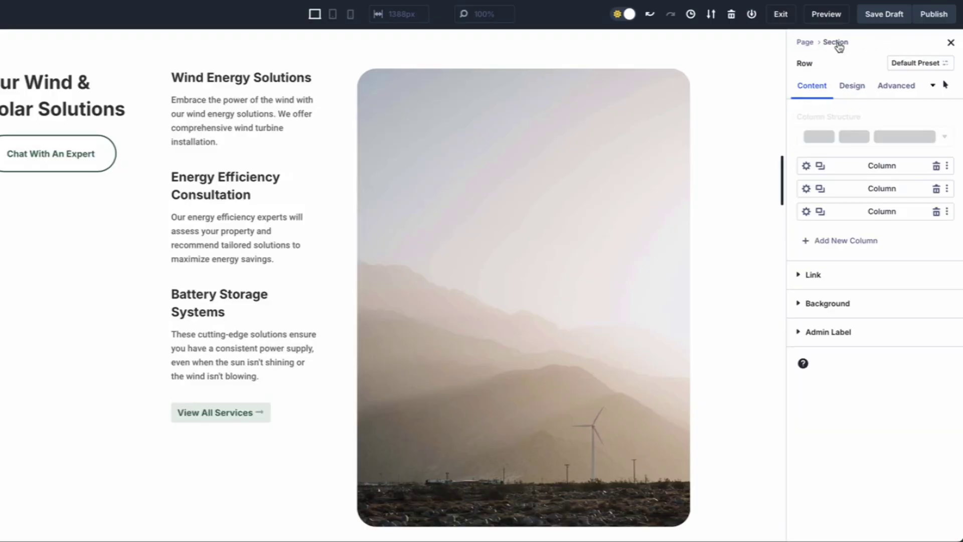
pyautogui.click(806, 189)
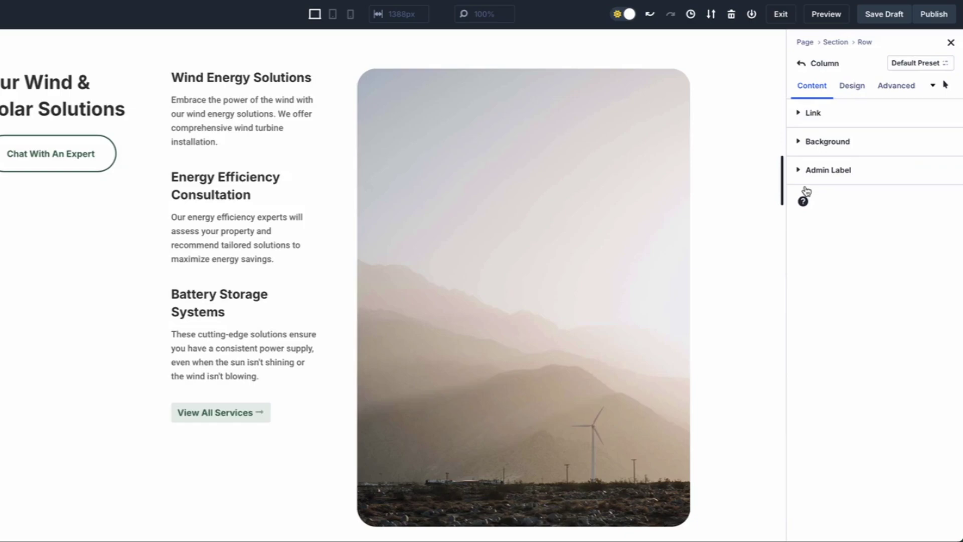
pyautogui.click(865, 43)
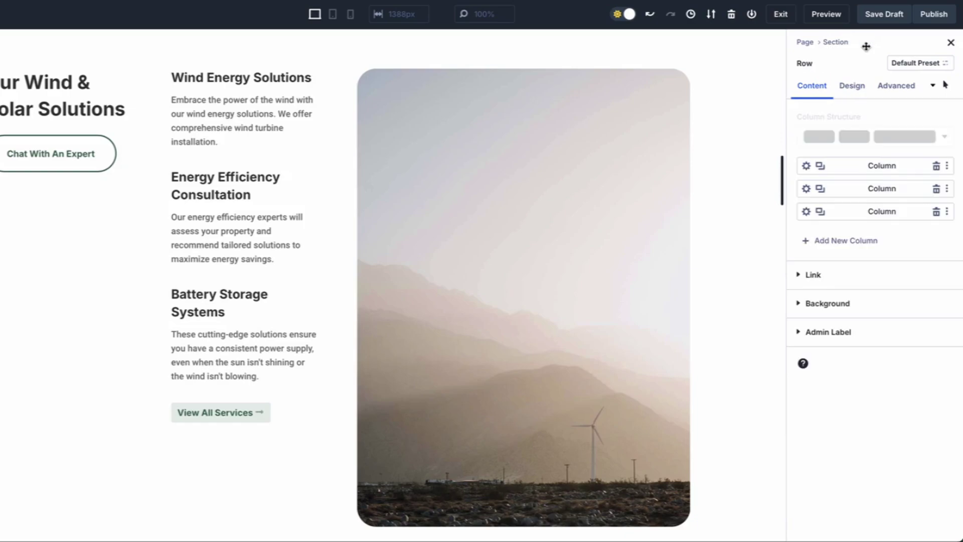
pyautogui.click(807, 212)
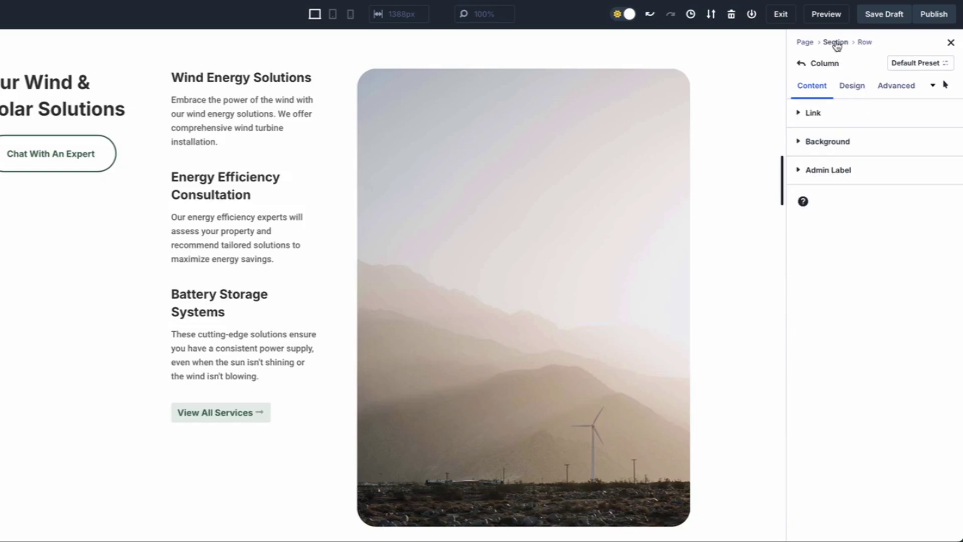
pyautogui.click(827, 142)
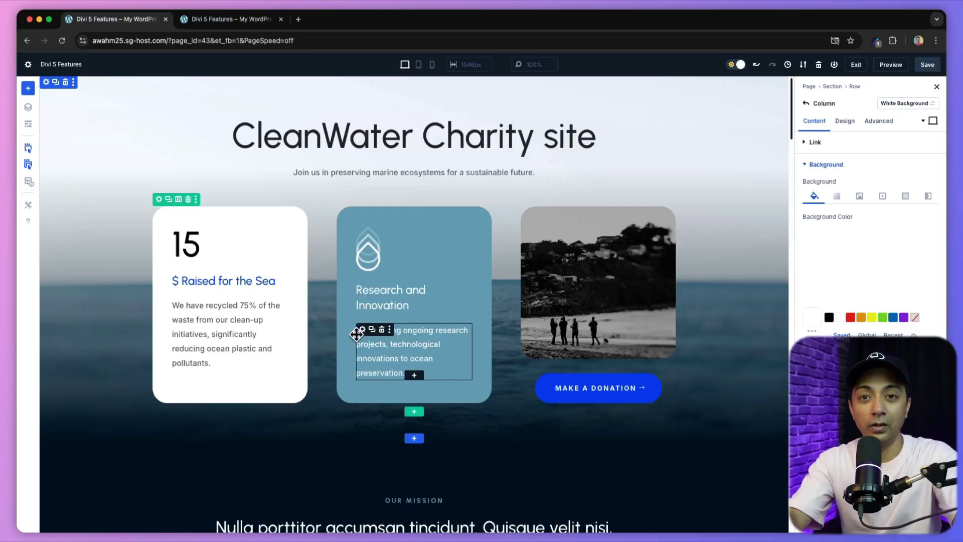
# Climb from Research and Innovation and Diving into the Numbers text blocks to their column and row
pyautogui.click(210, 329)
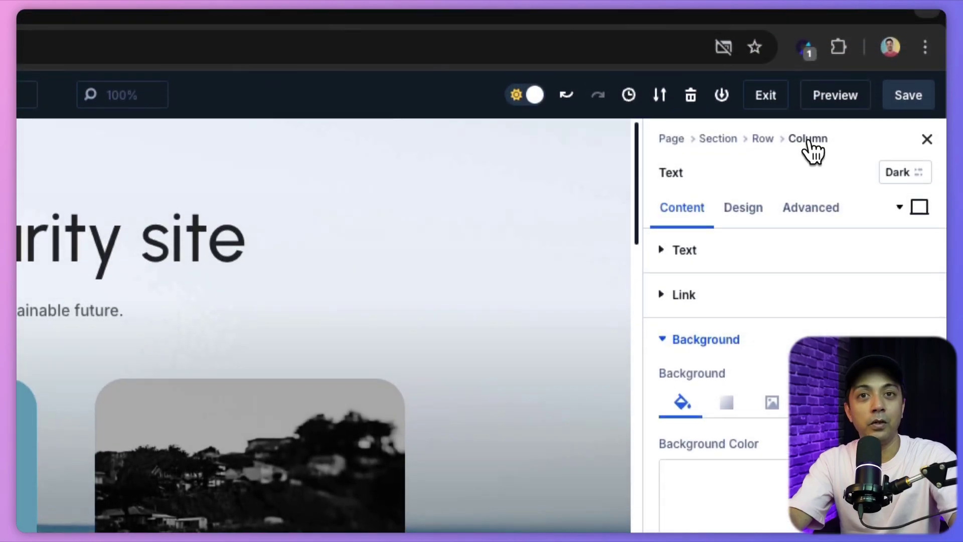
pyautogui.click(809, 105)
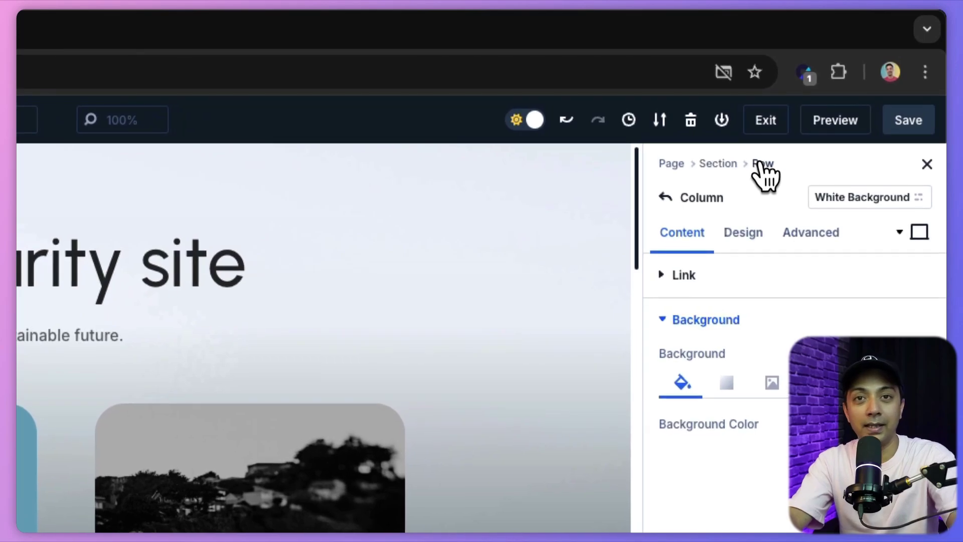
pyautogui.click(763, 165)
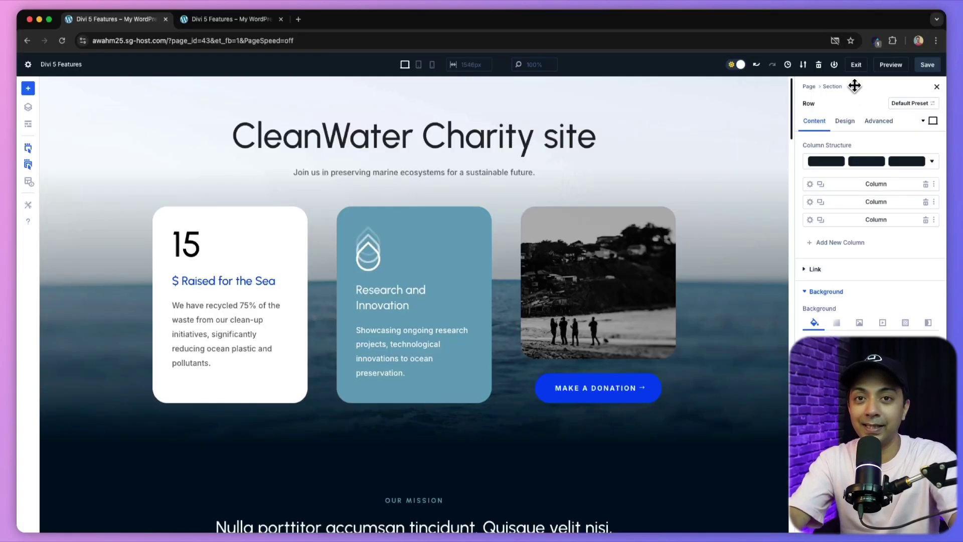
pyautogui.scroll(-10, 441, 365)
pyautogui.click(441, 365)
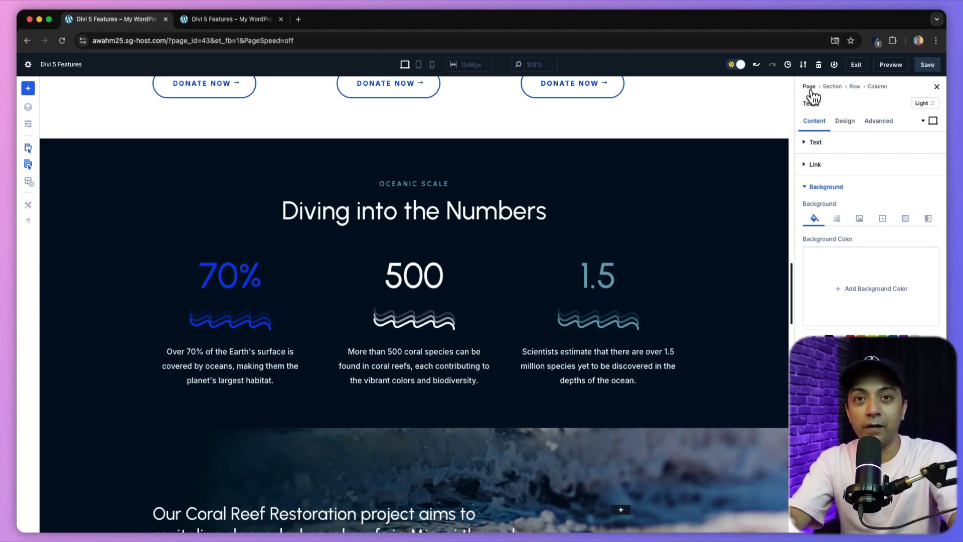
pyautogui.click(879, 87)
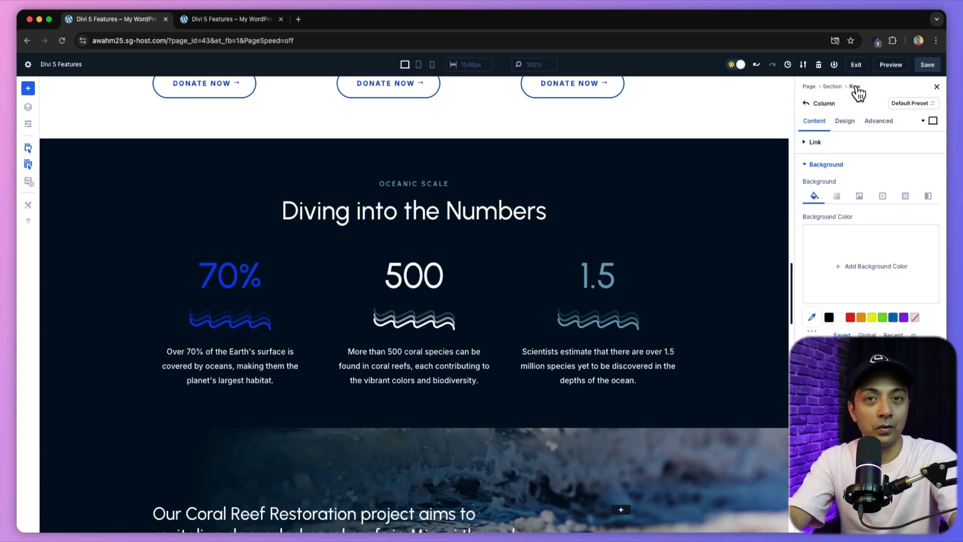
pyautogui.click(855, 87)
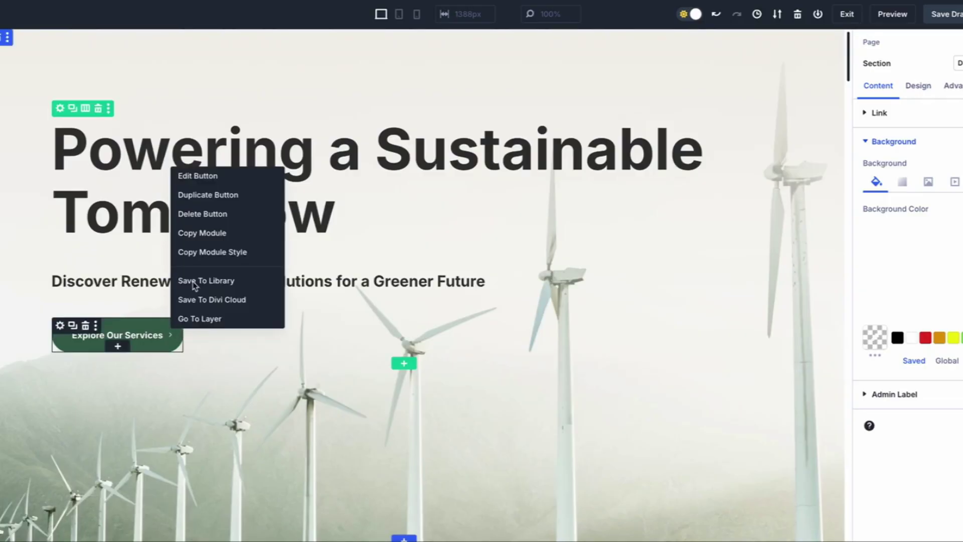
# Copy Explore Our Services' style and paste it onto Learn More and Chat With An Expert
pyautogui.click(210, 254)
pyautogui.scroll(-5, 518, 400)
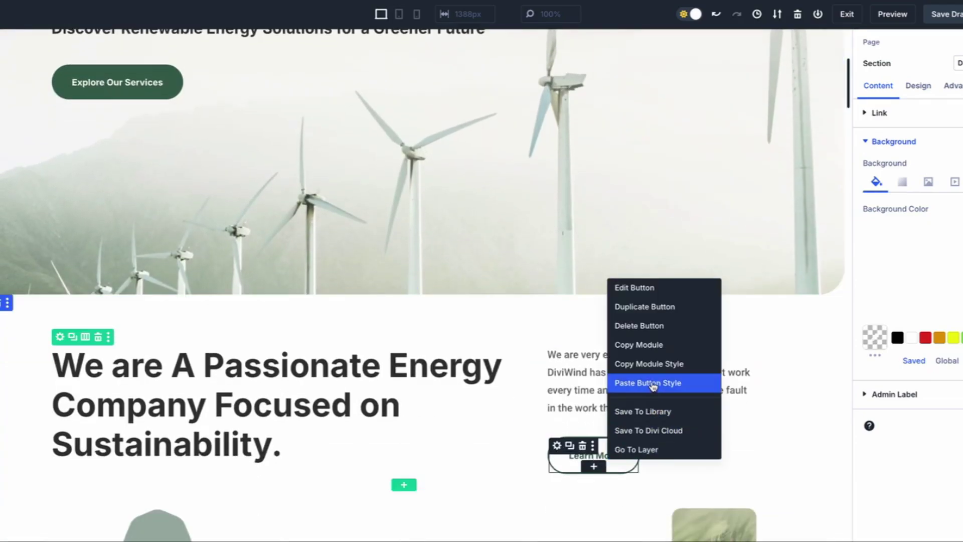
pyautogui.click(653, 384)
pyautogui.scroll(-15, 195, 410)
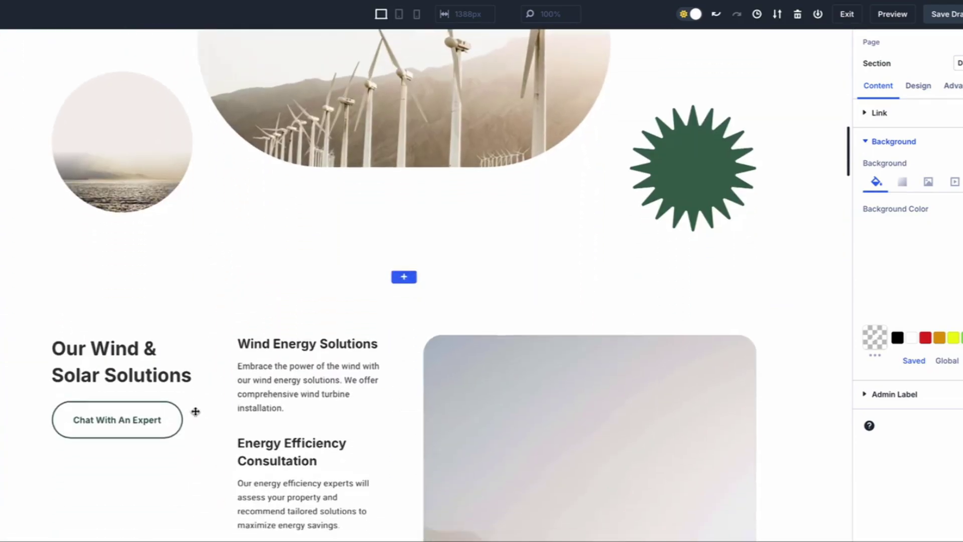
pyautogui.scroll(-1, 195, 410)
pyautogui.rightClick(168, 374)
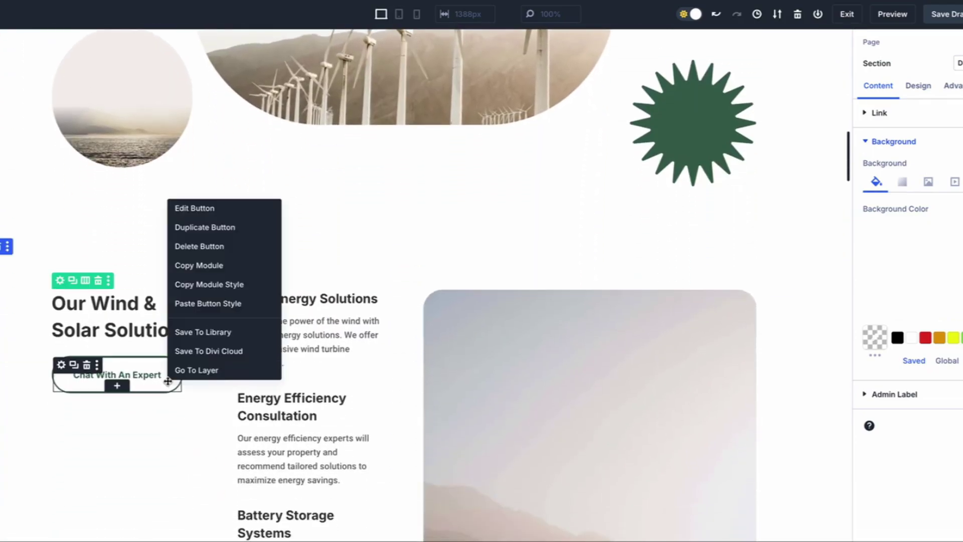
pyautogui.click(216, 306)
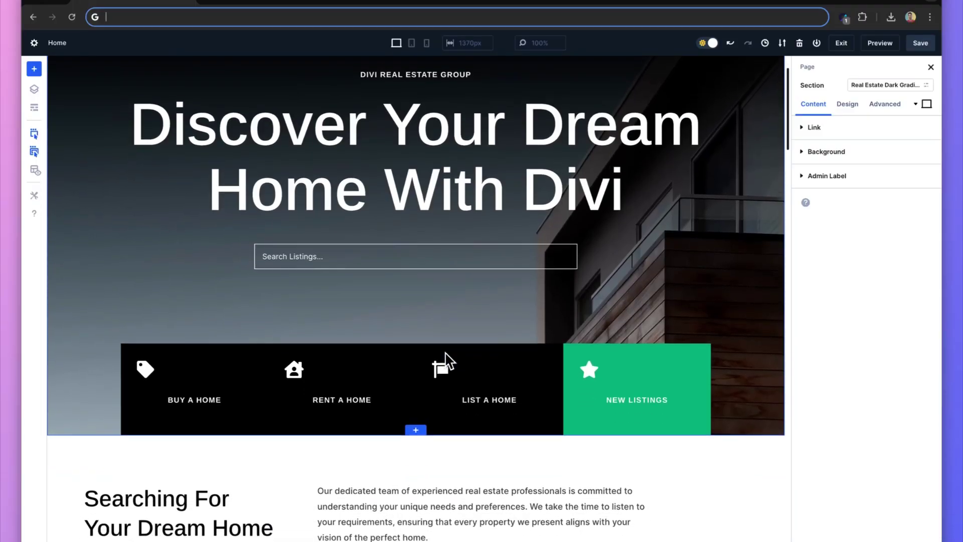
# Scroll down the page and switch the canvas to Wireframe View
pyautogui.scroll(-5, 445, 353)
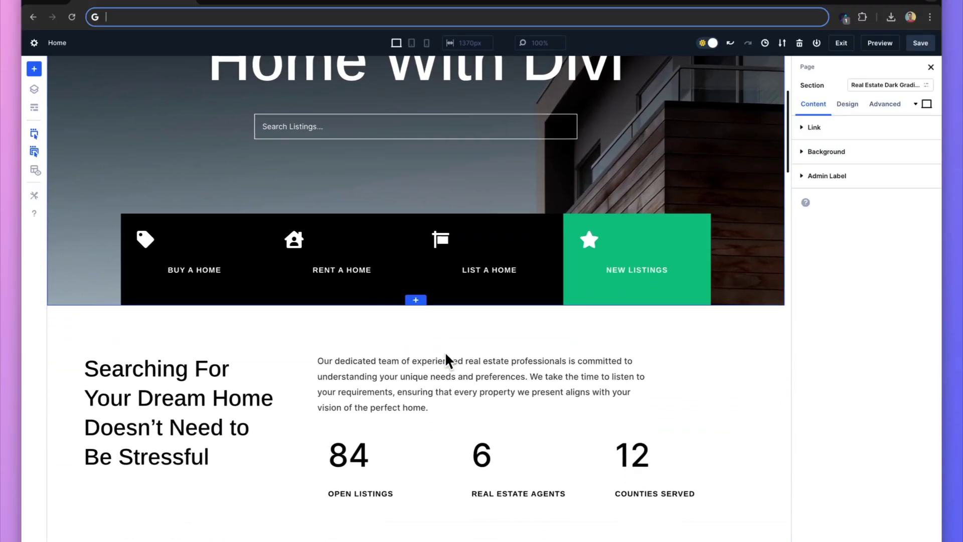
pyautogui.scroll(-4, 446, 354)
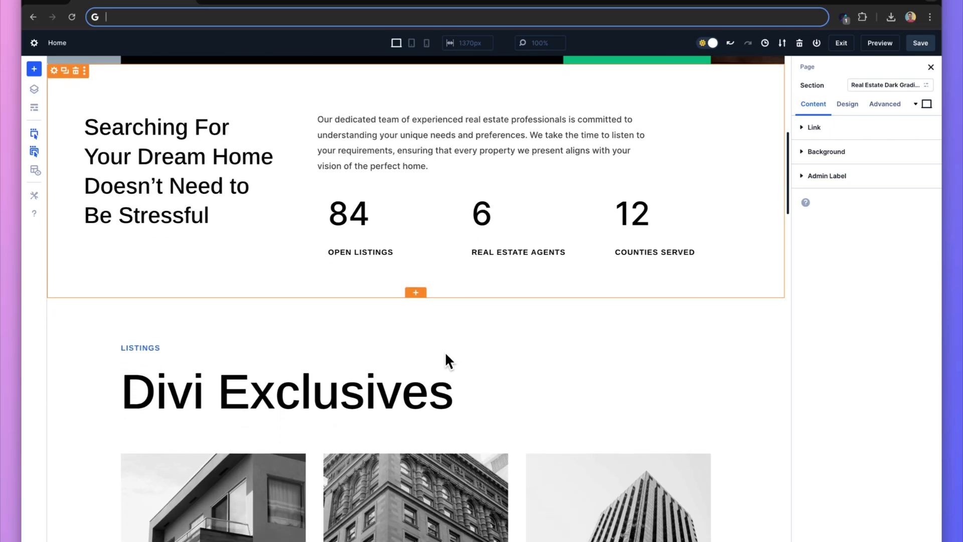
pyautogui.scroll(-2, 445, 351)
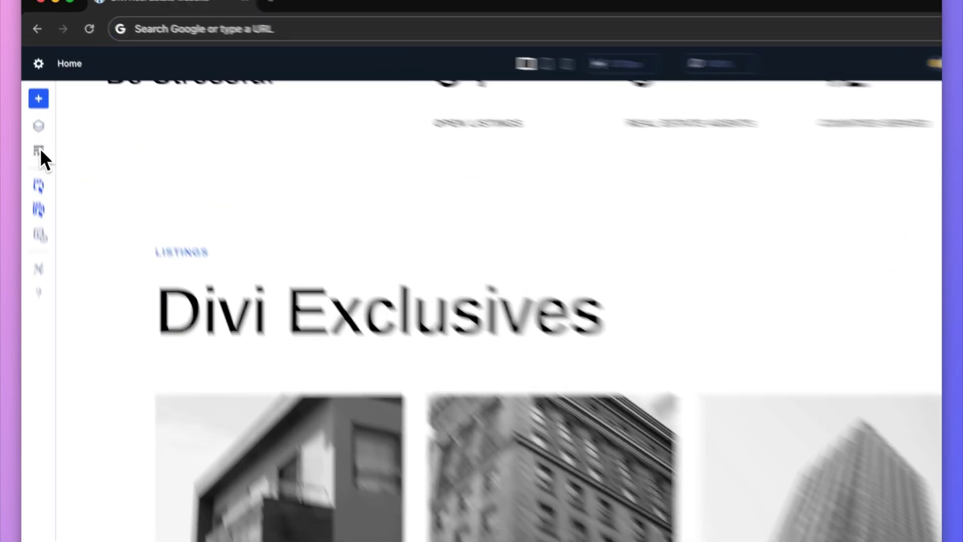
pyautogui.click(35, 107)
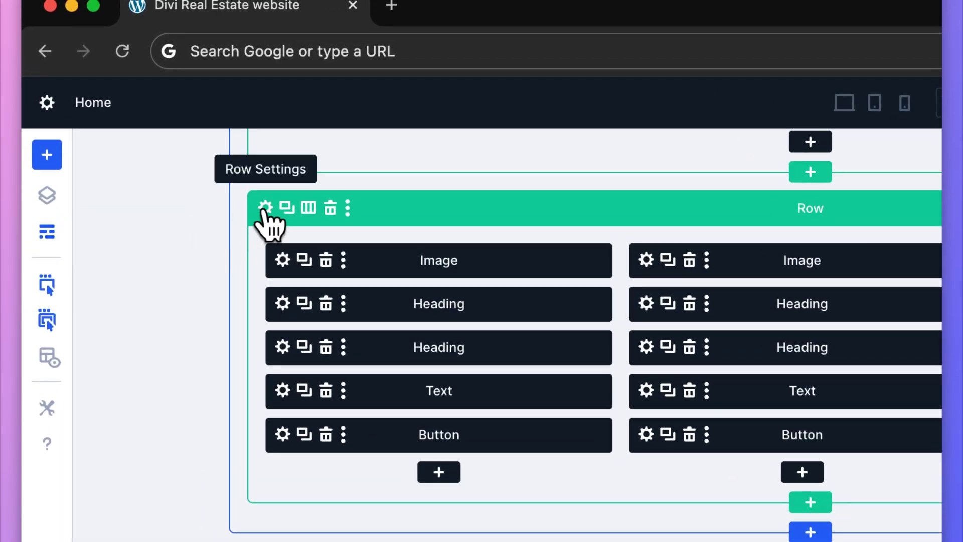
# Open a row's settings, expand its Link options, then close the panel
pyautogui.click(265, 208)
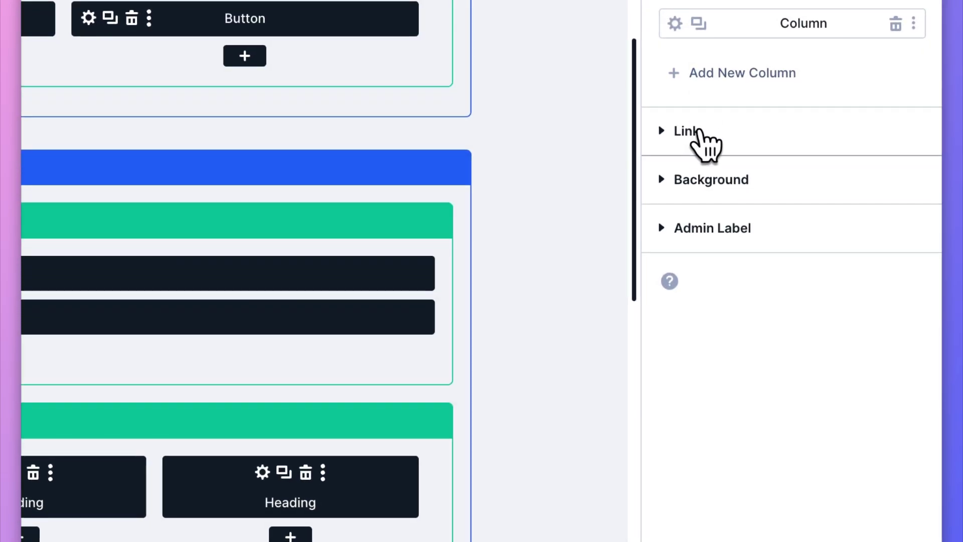
pyautogui.click(697, 132)
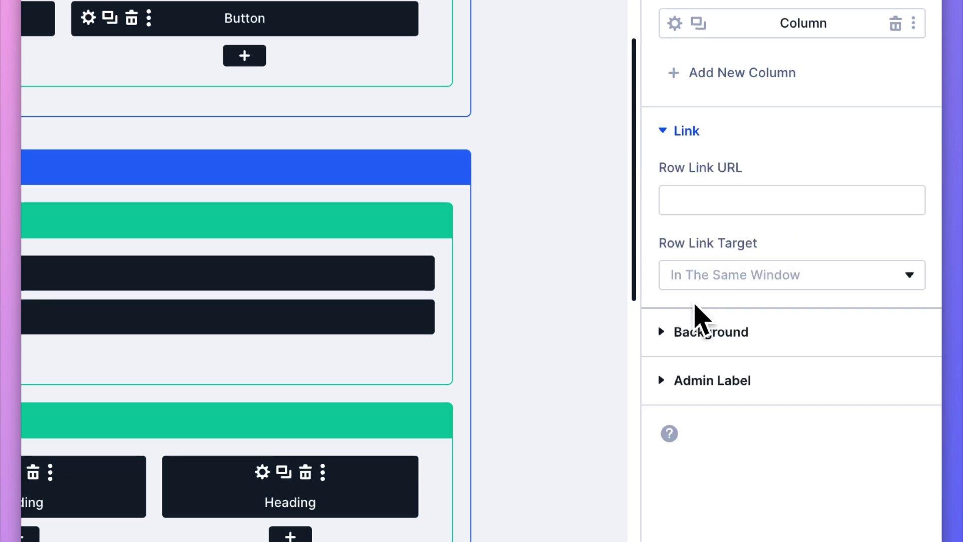
pyautogui.press('Escape')
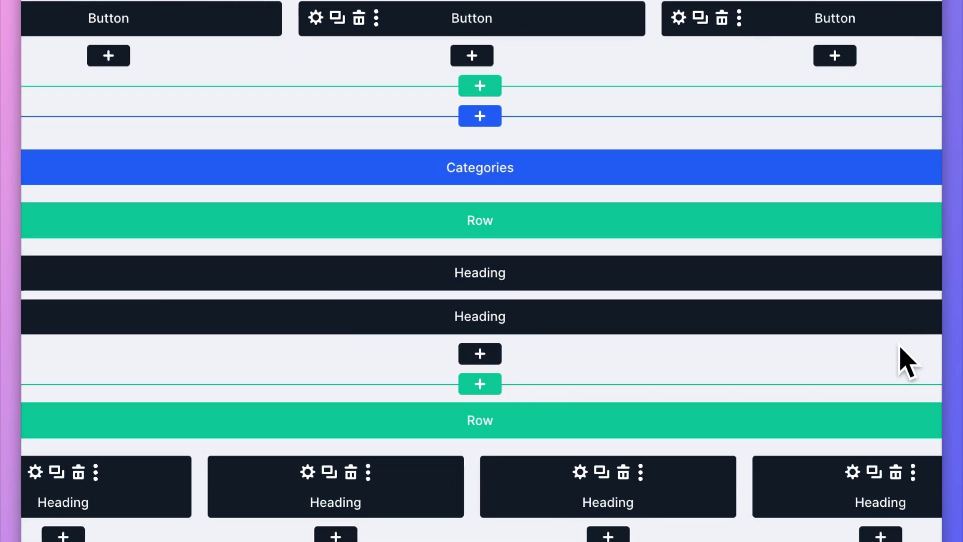
pyautogui.scroll(1, 771, 370)
pyautogui.scroll(-3, 708, 363)
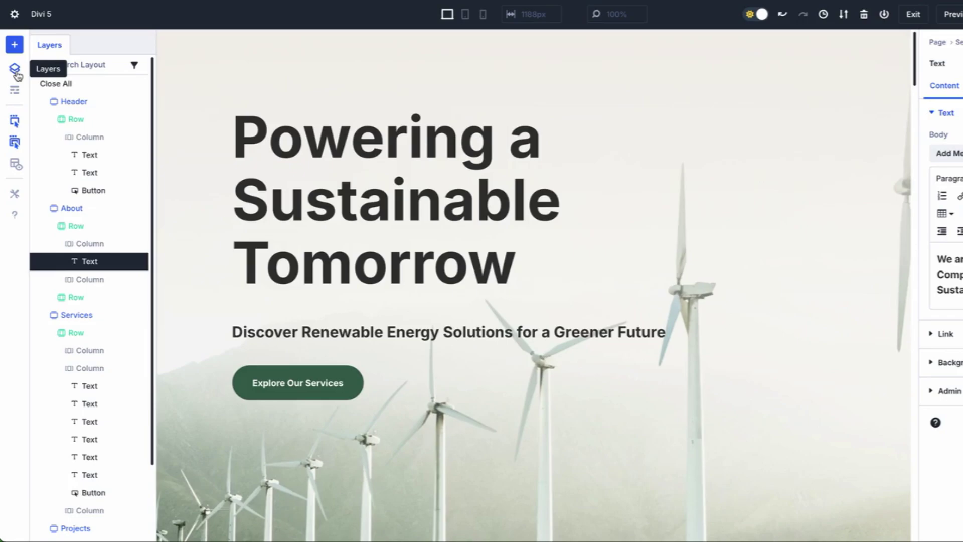
# Use the layer tree to jump to the Feature section, then to a Text block
pyautogui.scroll(-3, 75, 387)
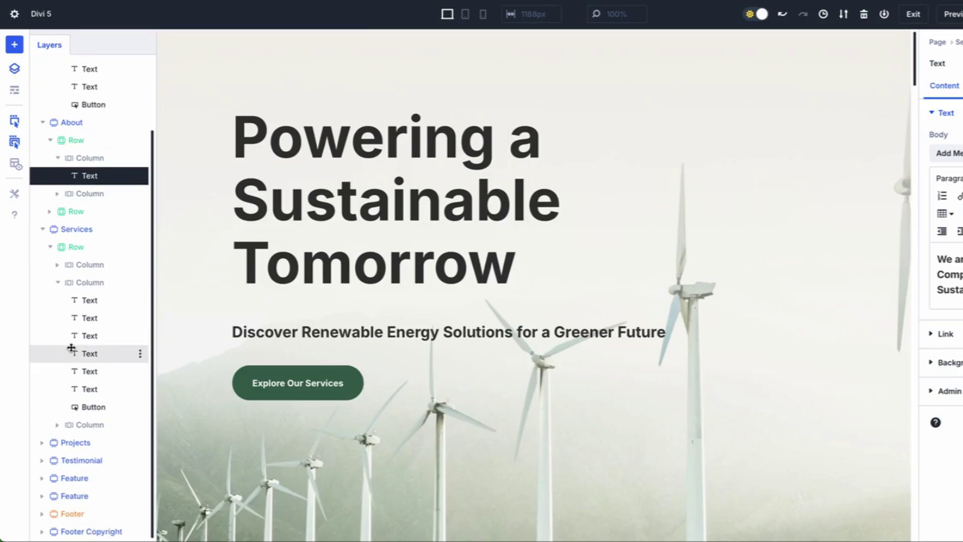
pyautogui.click(80, 481)
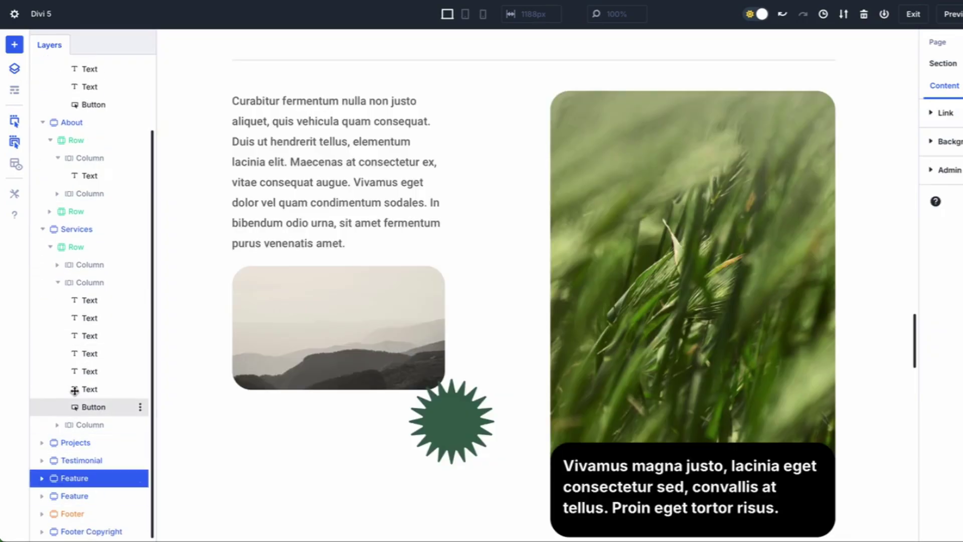
pyautogui.click(90, 355)
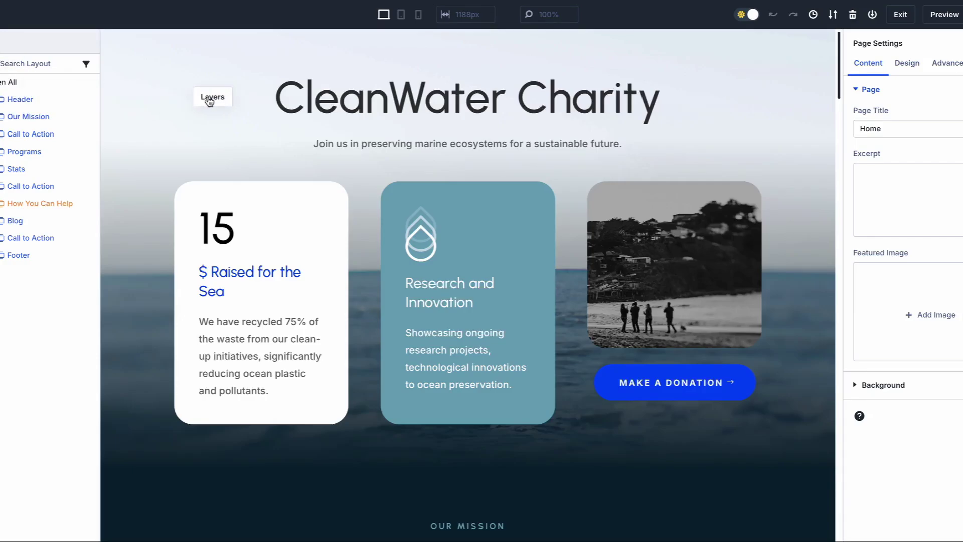
# Drag the Layers panel to float at bottom right, then dock Builder Settings against the left edge
pyautogui.moveTo(209, 102); pyautogui.dragTo(953, 372)
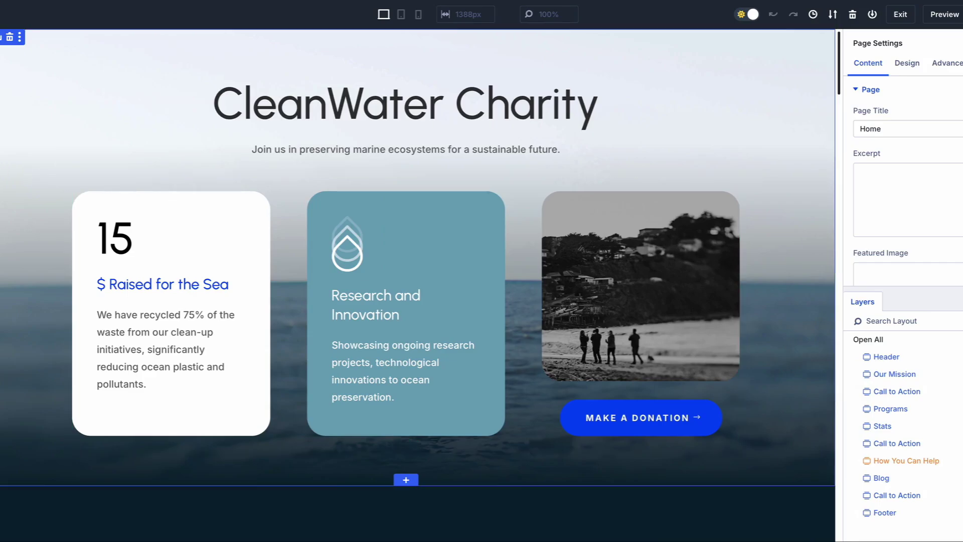
pyautogui.click(11, 170)
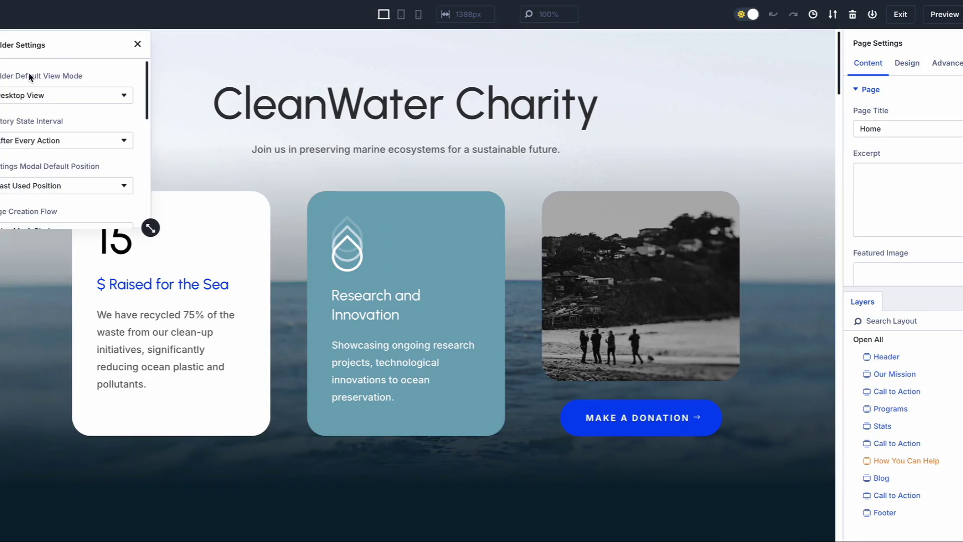
pyautogui.moveTo(63, 46); pyautogui.dragTo(32, 53)
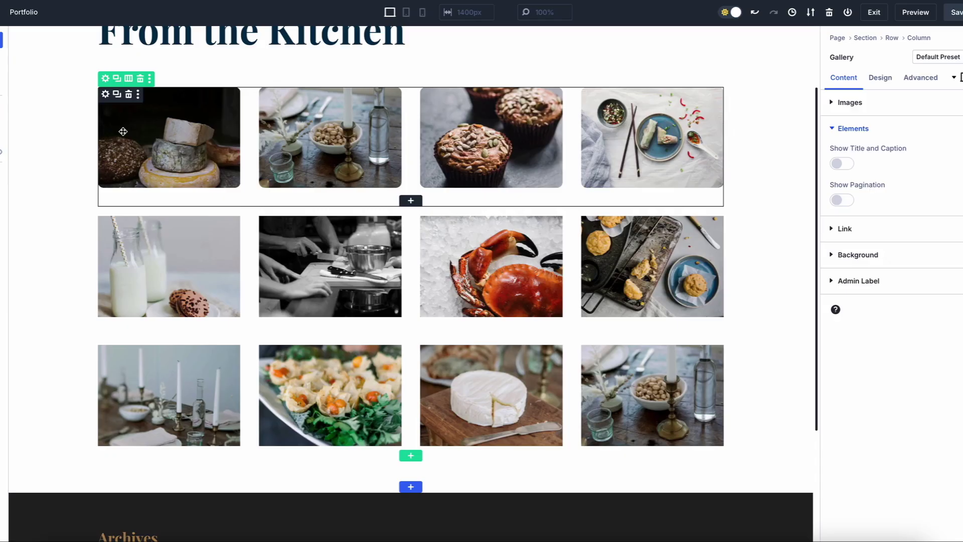
# Copy the first food gallery's module style and paste it onto the second and third galleries
pyautogui.rightClick(121, 132)
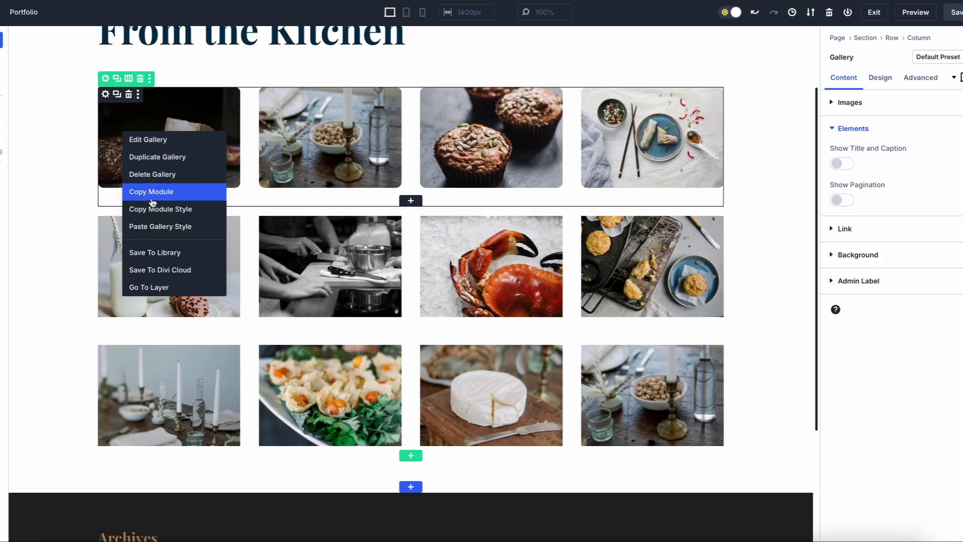
pyautogui.click(160, 208)
pyautogui.rightClick(153, 251)
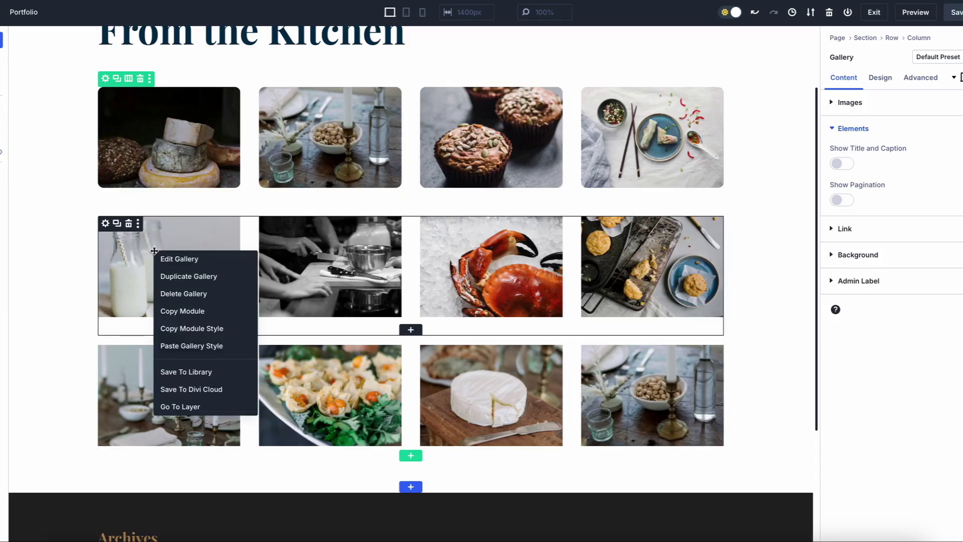
pyautogui.click(209, 352)
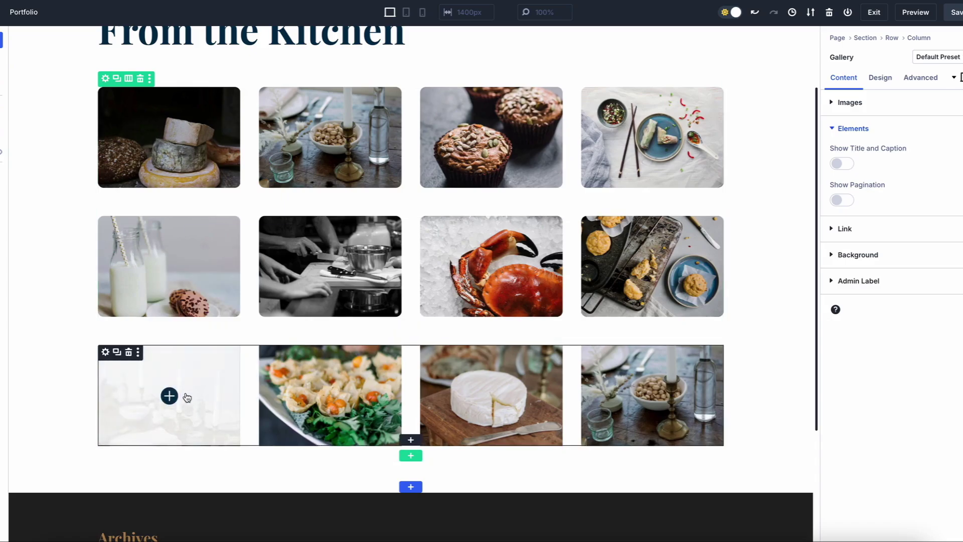
pyautogui.rightClick(183, 395)
pyautogui.click(231, 324)
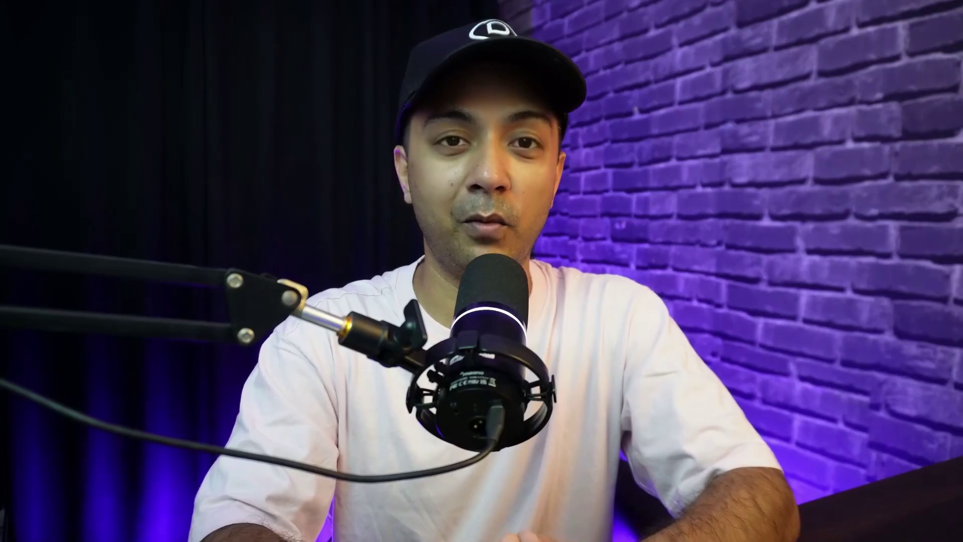